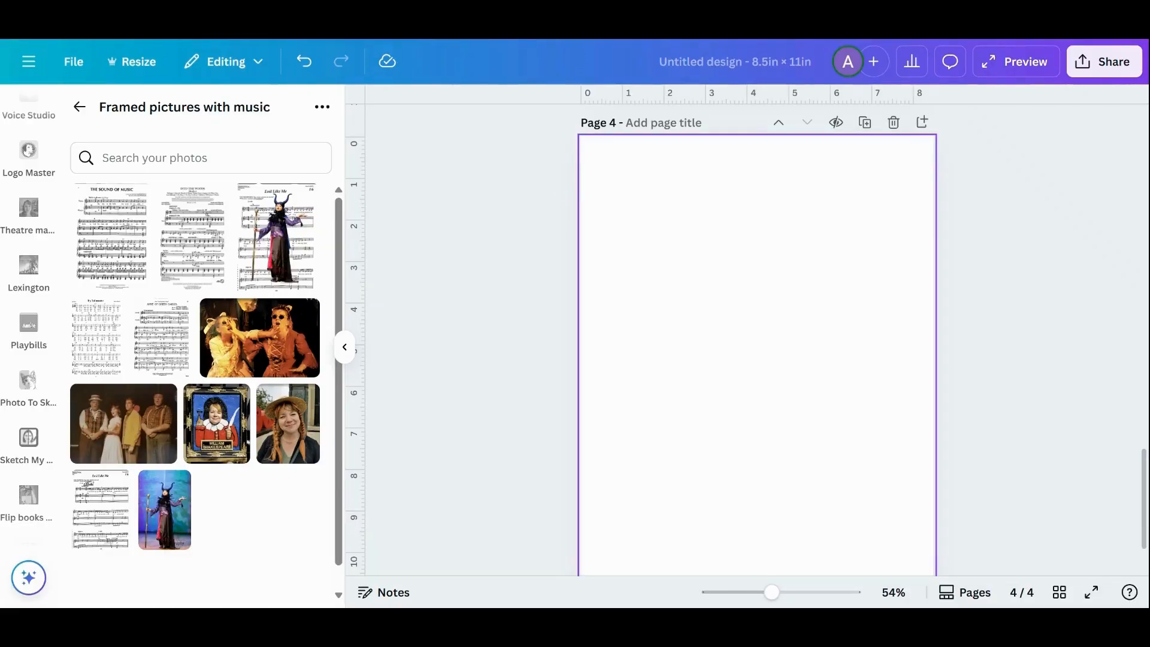
Step: Add the "Evil Like Me" sheet music image to the blank page 4 and set it as the page background
scroll(791, 252, "down", 1)
scroll(792, 252, "up", 1)
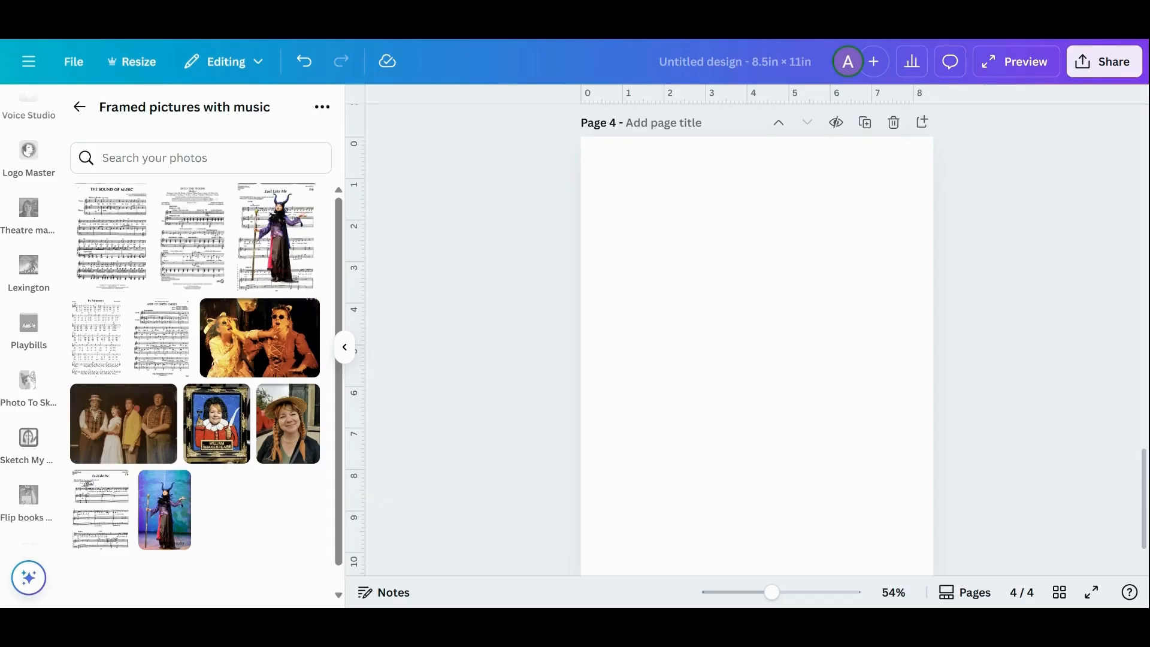
scroll(224, 344, "down", 1)
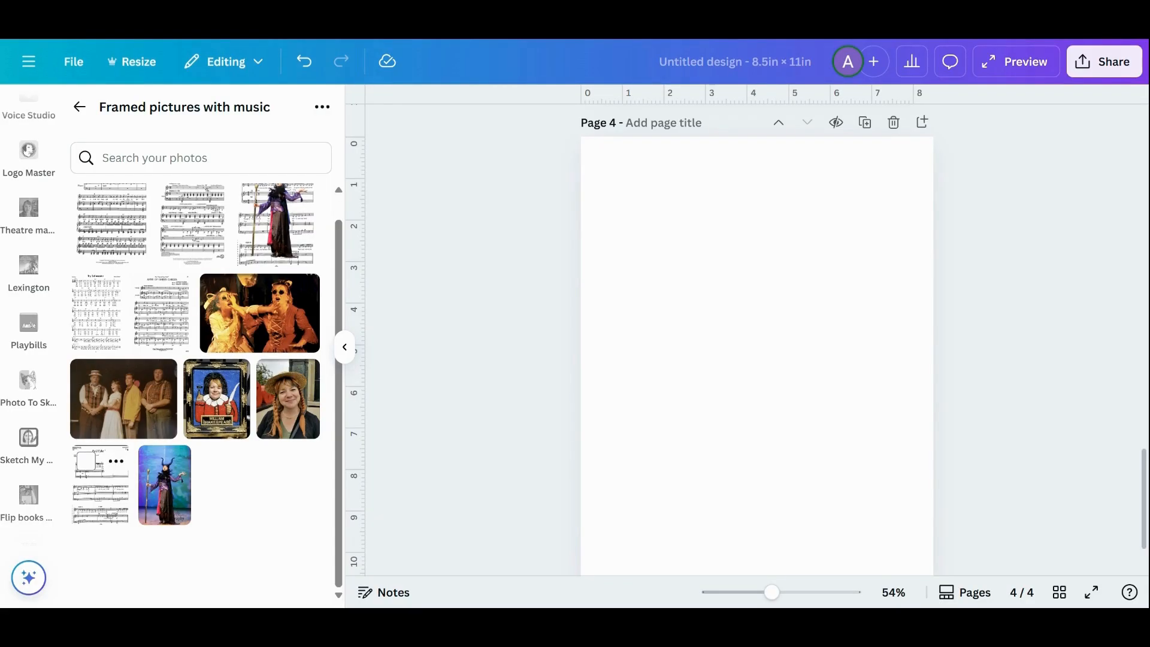
left_click(102, 505)
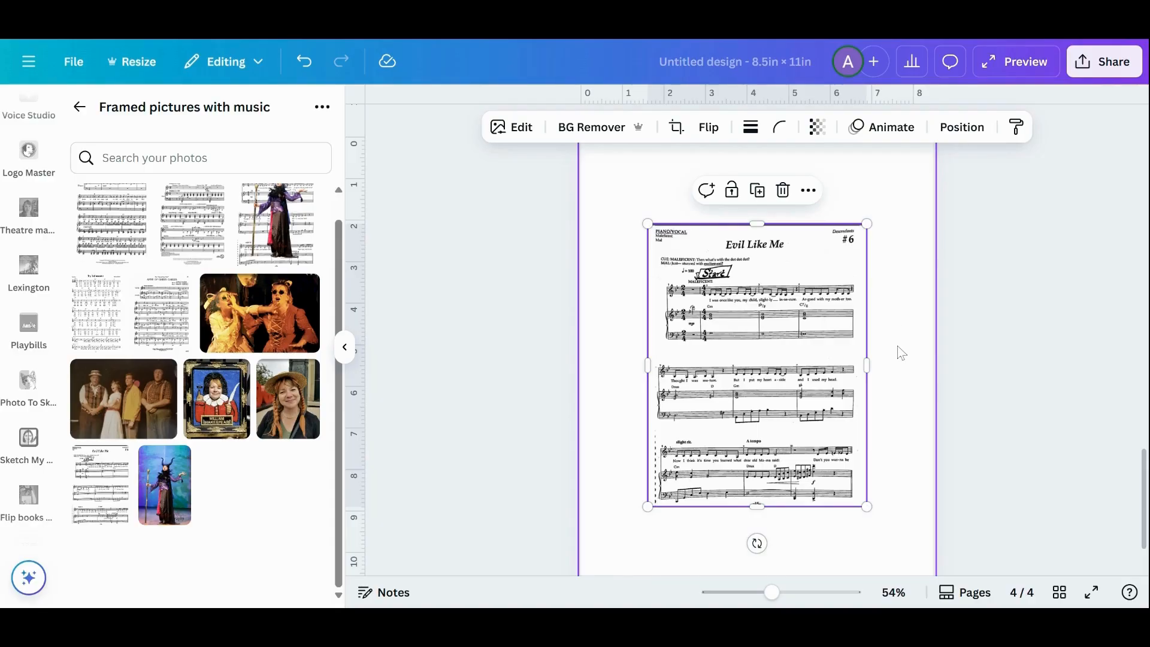
right_click(745, 345)
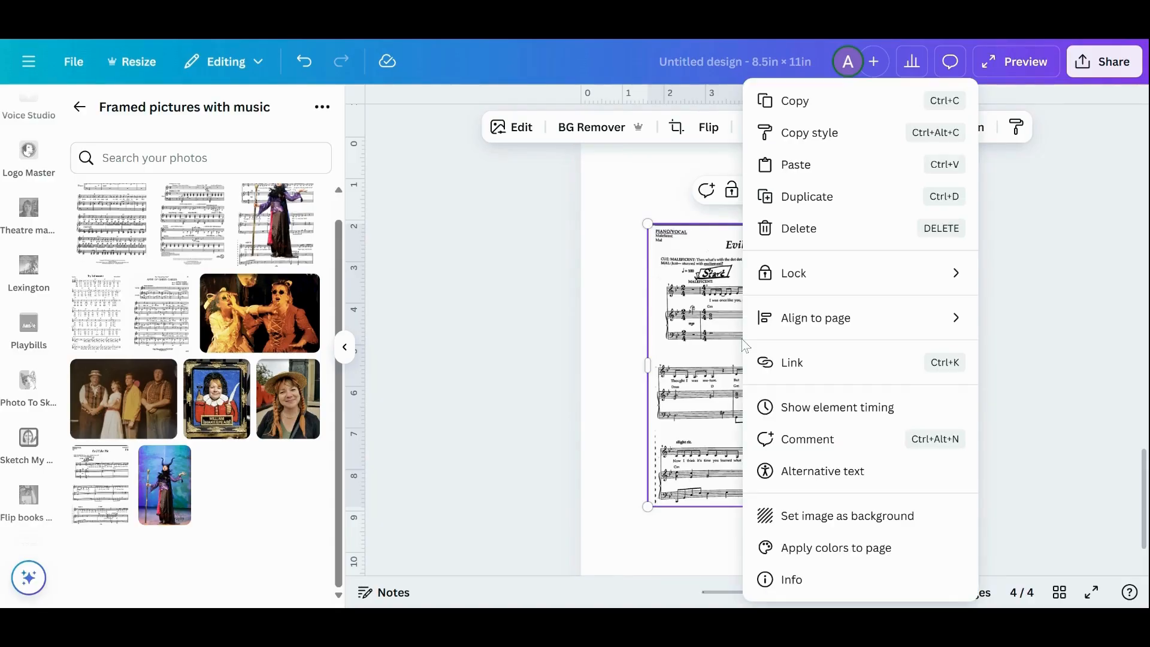
left_click(823, 520)
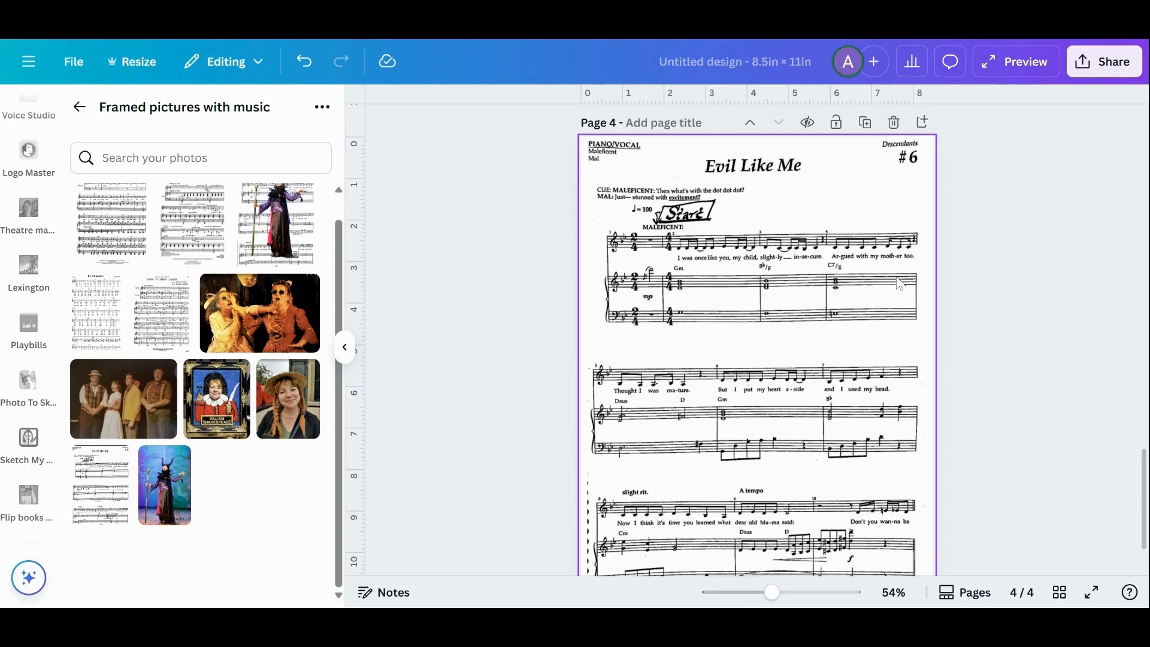
scroll(898, 284, "down", 2)
scroll(898, 283, "up", 2)
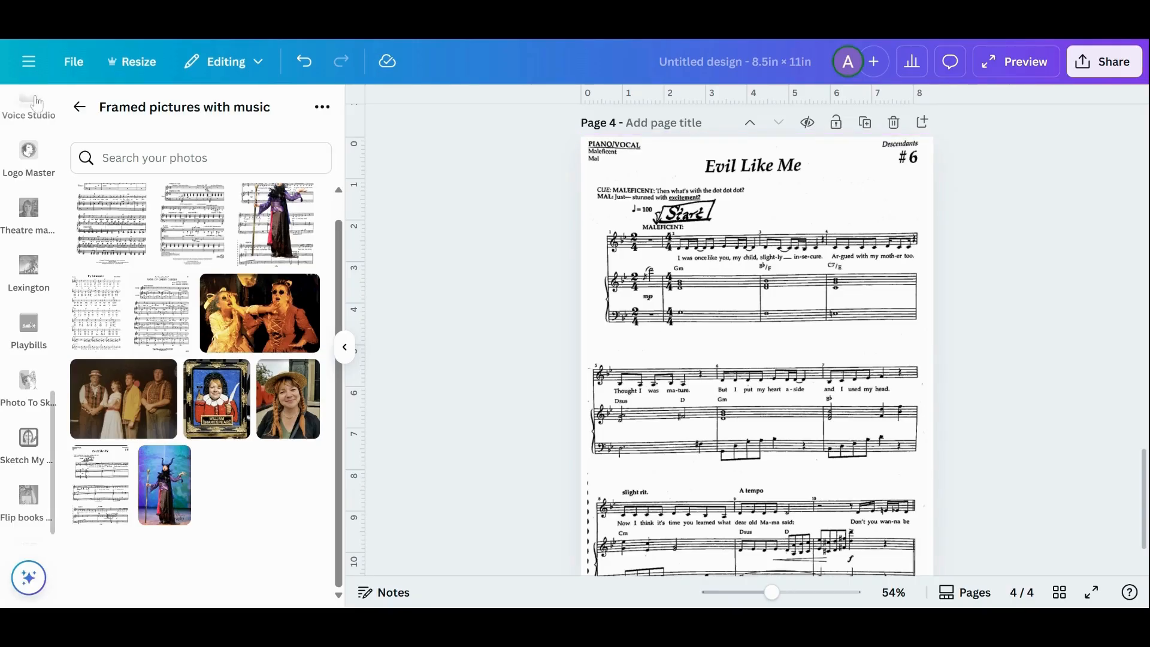
Step: Apply the background remover to the "Evil Like Me" sheet music on page 4
left_click(78, 108)
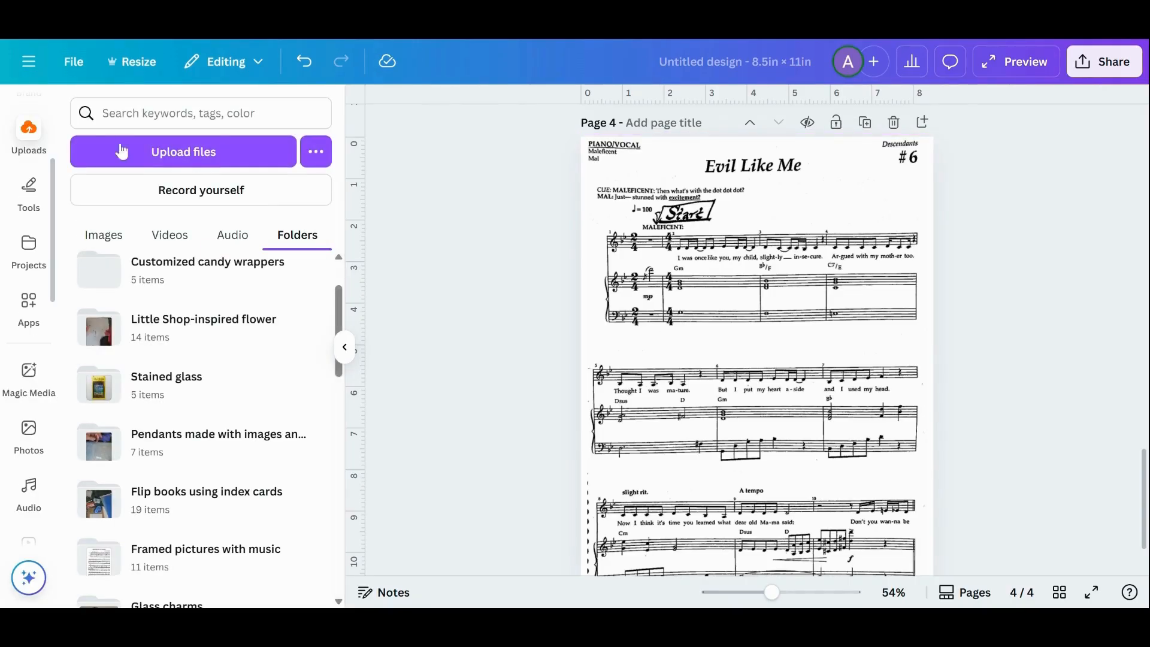
left_click(802, 281)
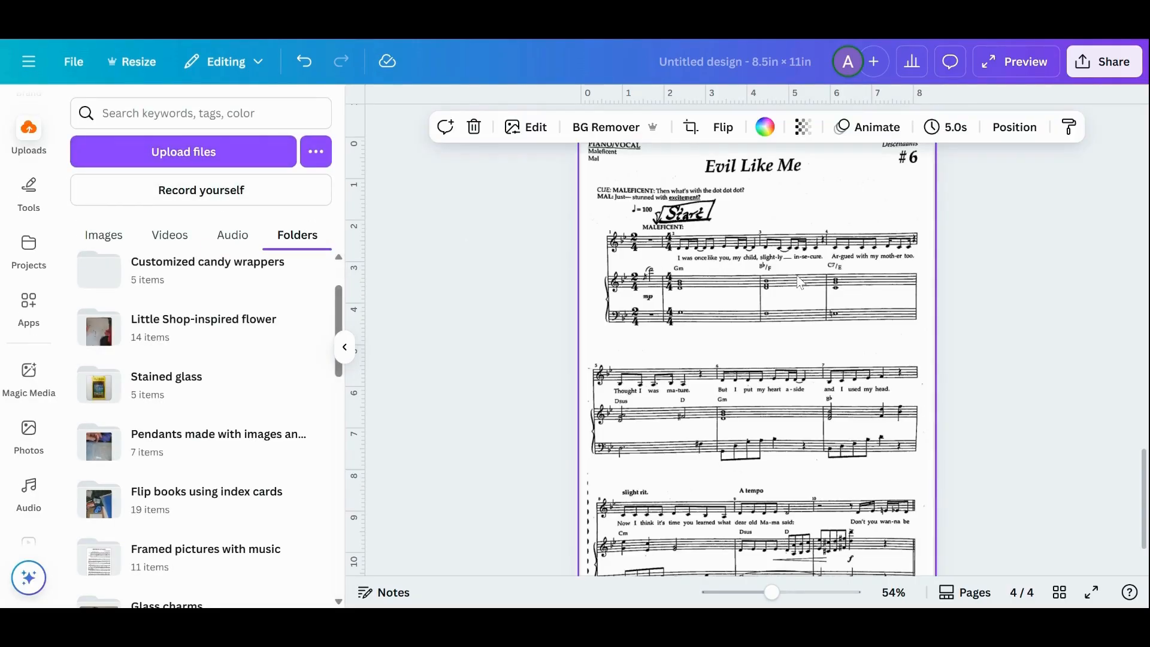
left_click(530, 133)
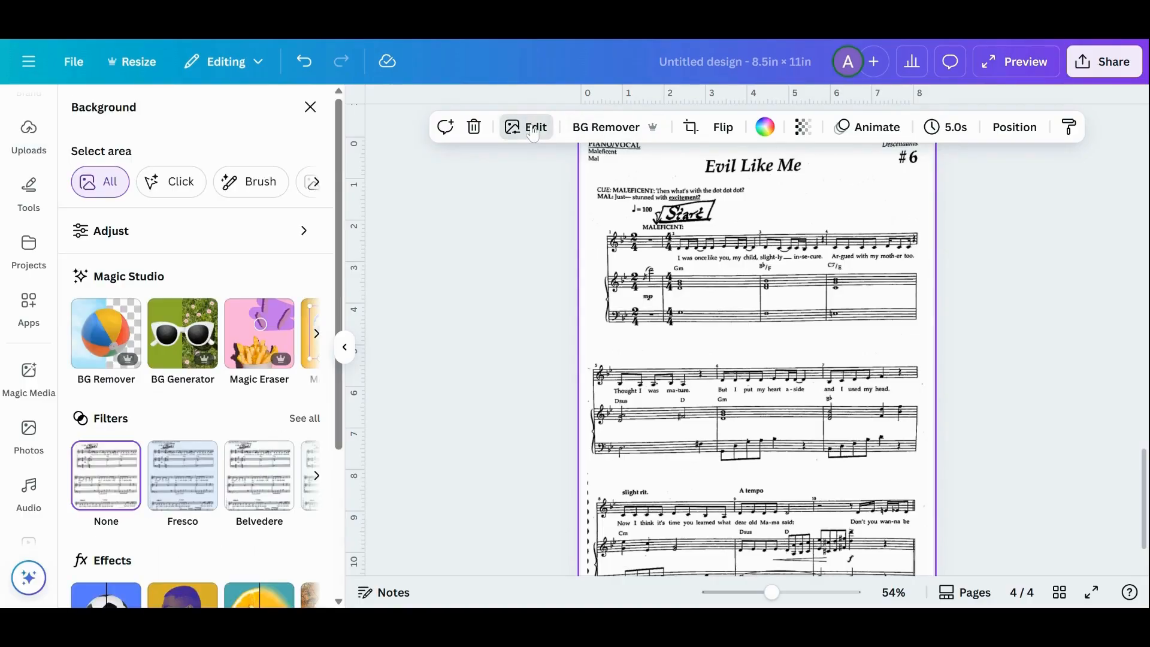
left_click(106, 343)
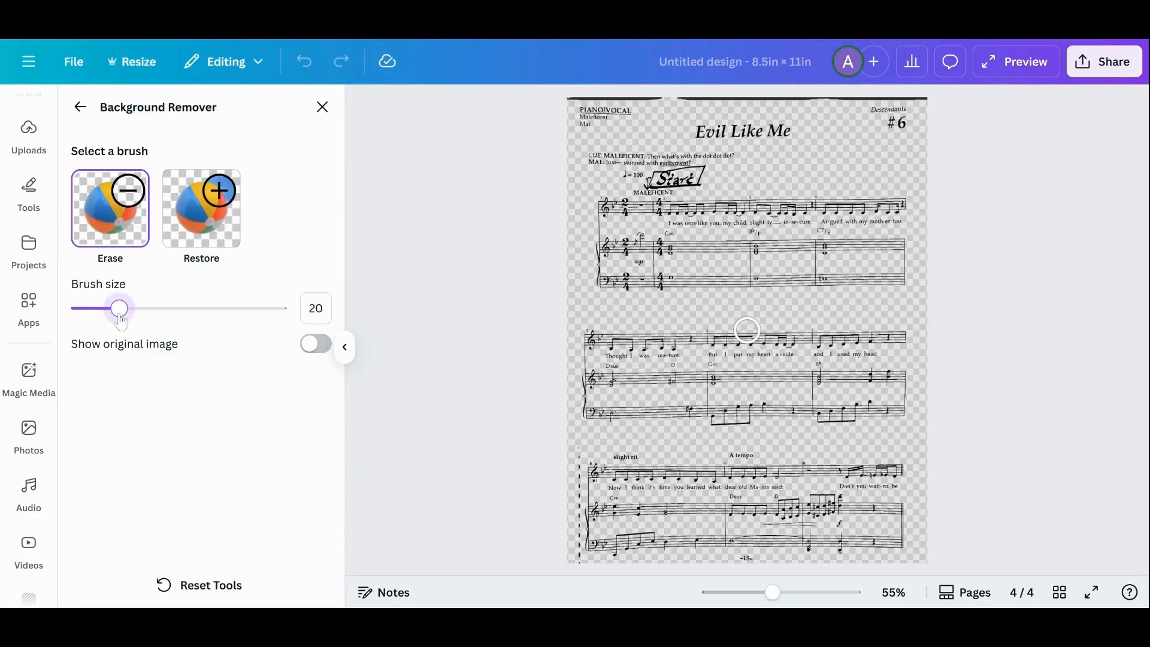
Step: Erase the handwritten "Start" mark from the sheet music with an eraser brush of size 9
left_click_drag(118, 322, 94, 317)
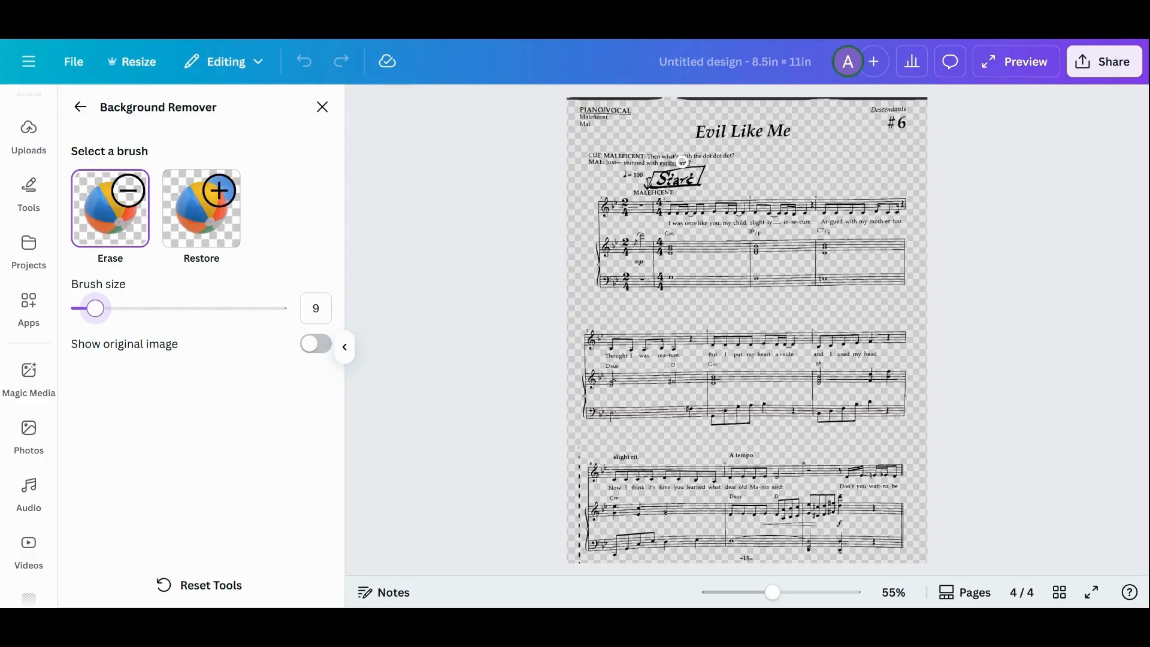
mouse_move(711, 171)
left_mouse_down()
mouse_move(662, 173)
mouse_move(649, 184)
mouse_move(703, 181)
mouse_move(656, 186)
left_mouse_up()
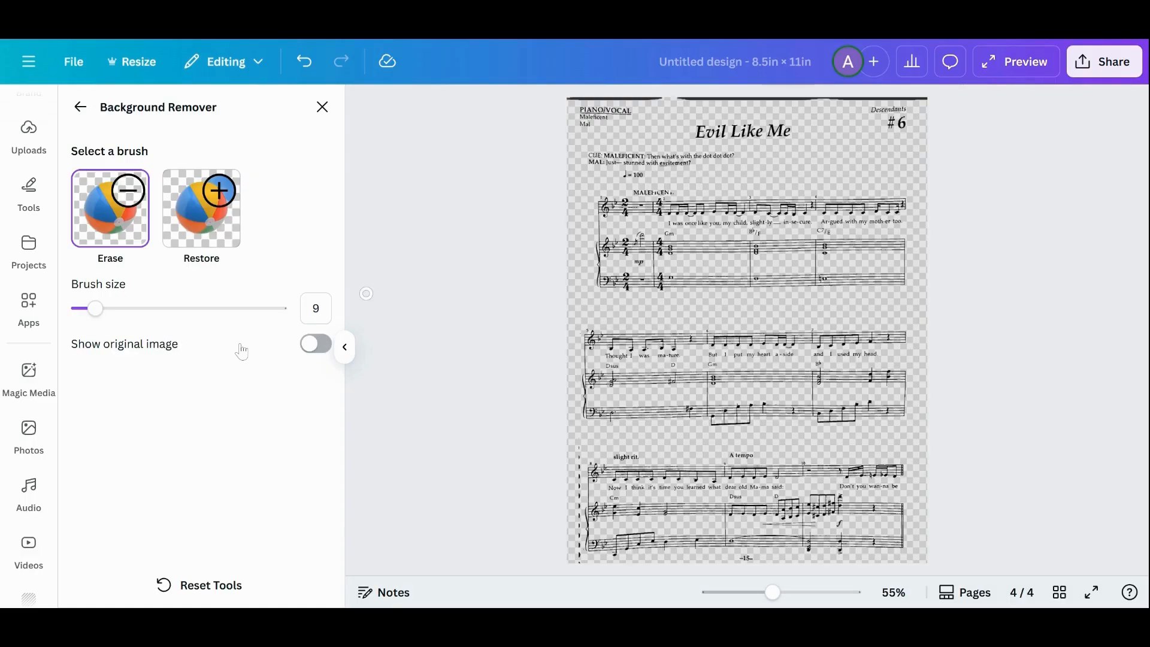
left_click(322, 107)
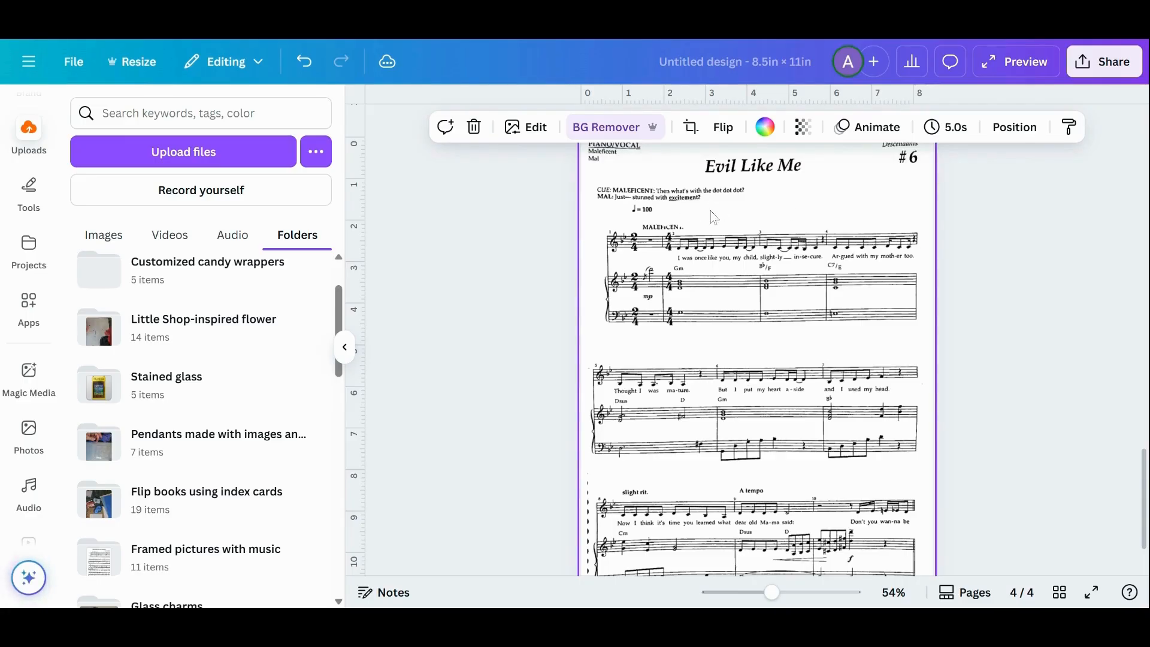
Step: Place the Maleficent costume photo from the "Framed pictures with music" folder over the sheet music and enlarge it slightly
left_click(197, 558)
left_click(467, 240)
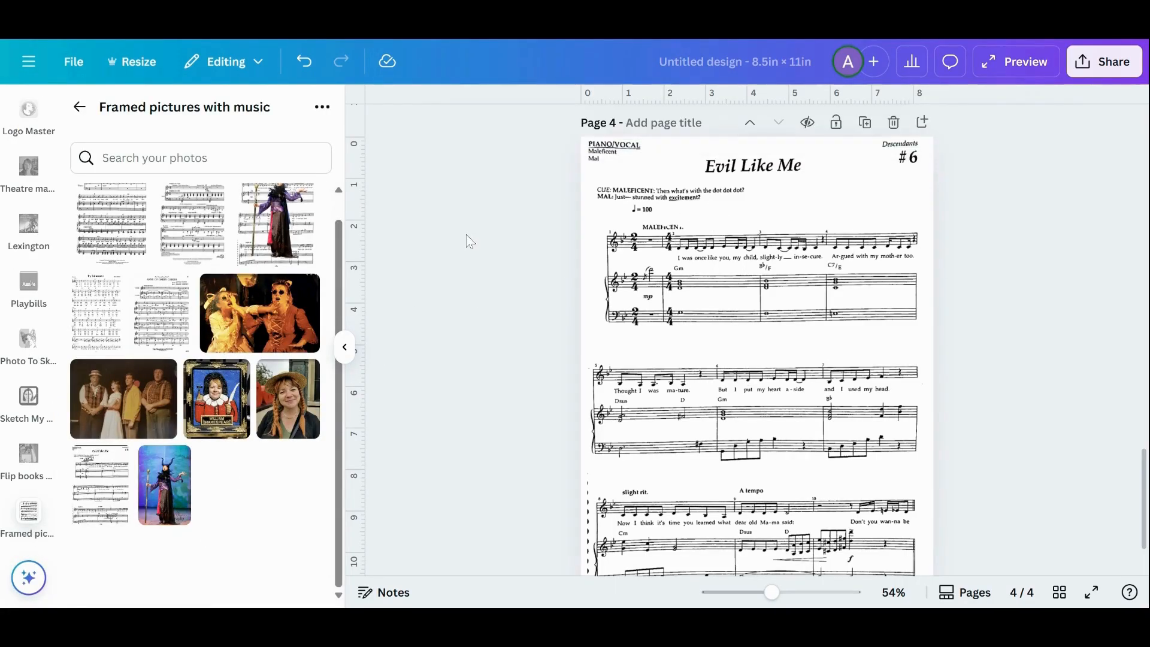
left_click(163, 504)
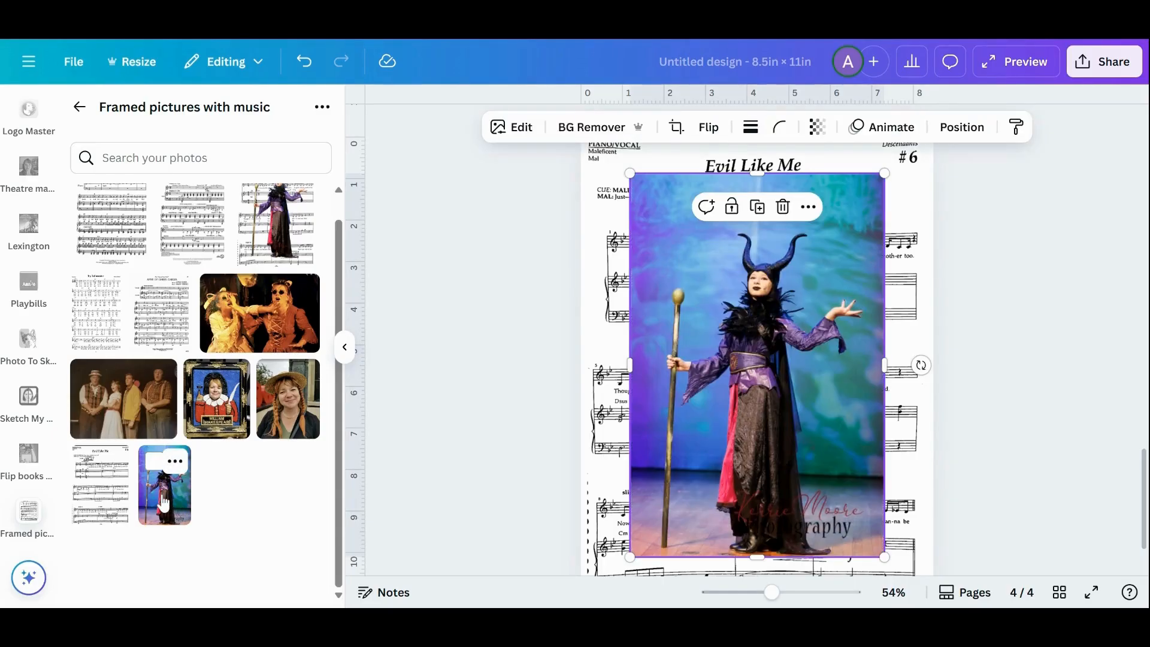
scroll(912, 367, "down", 2)
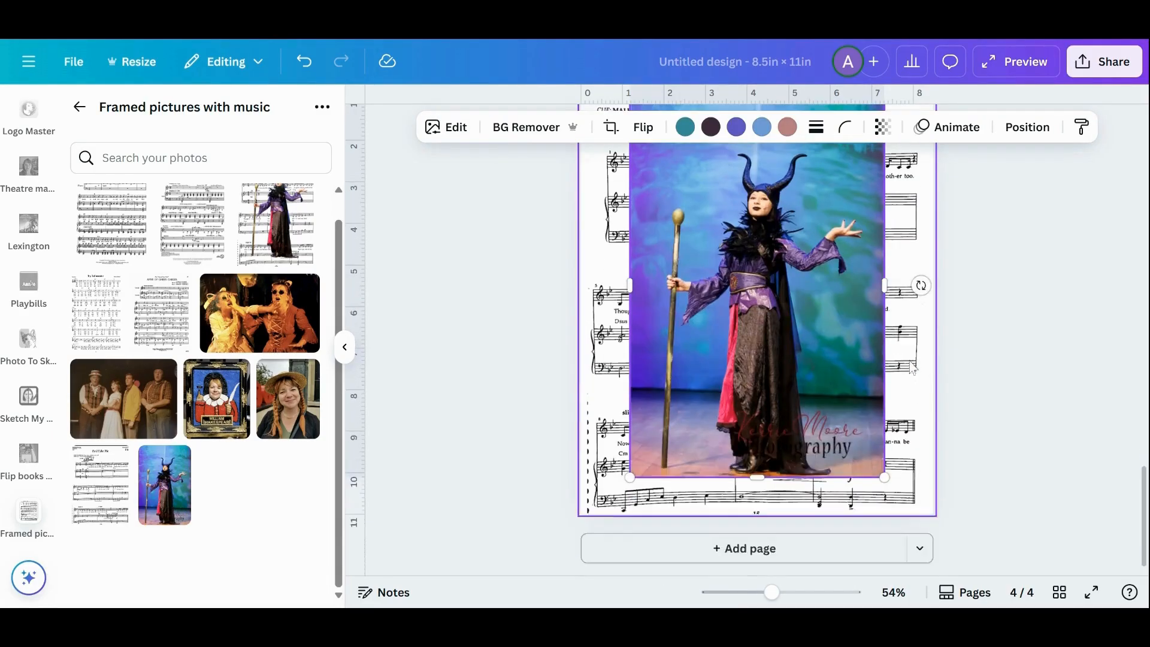
scroll(785, 328, "up", 2)
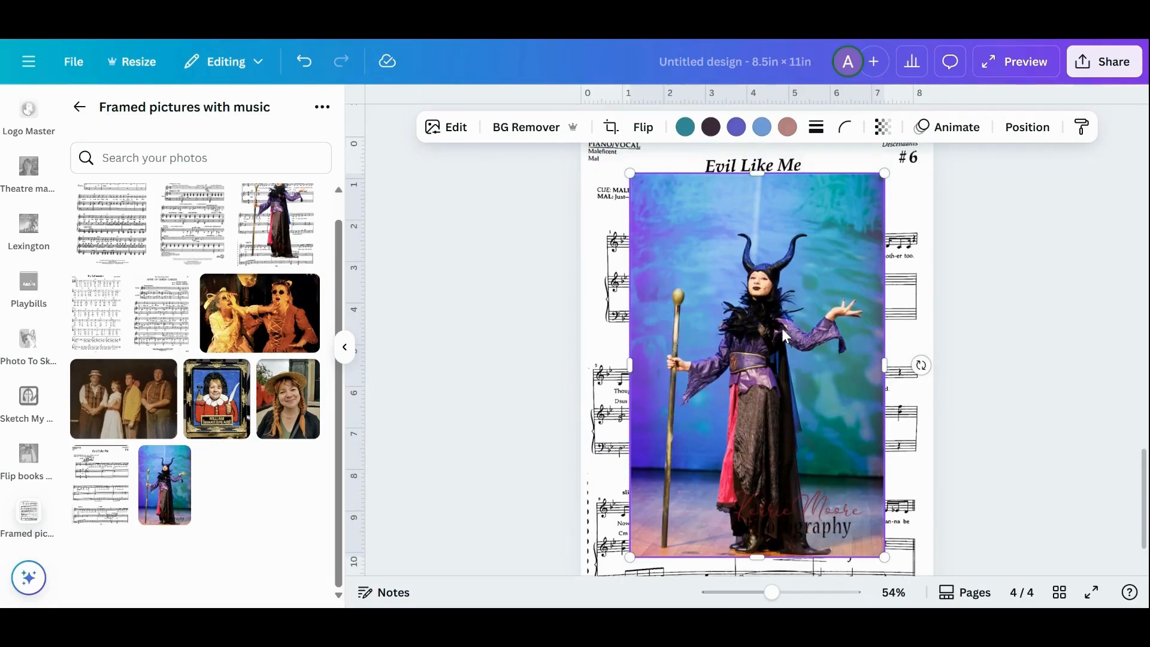
left_click_drag(884, 557, 898, 577)
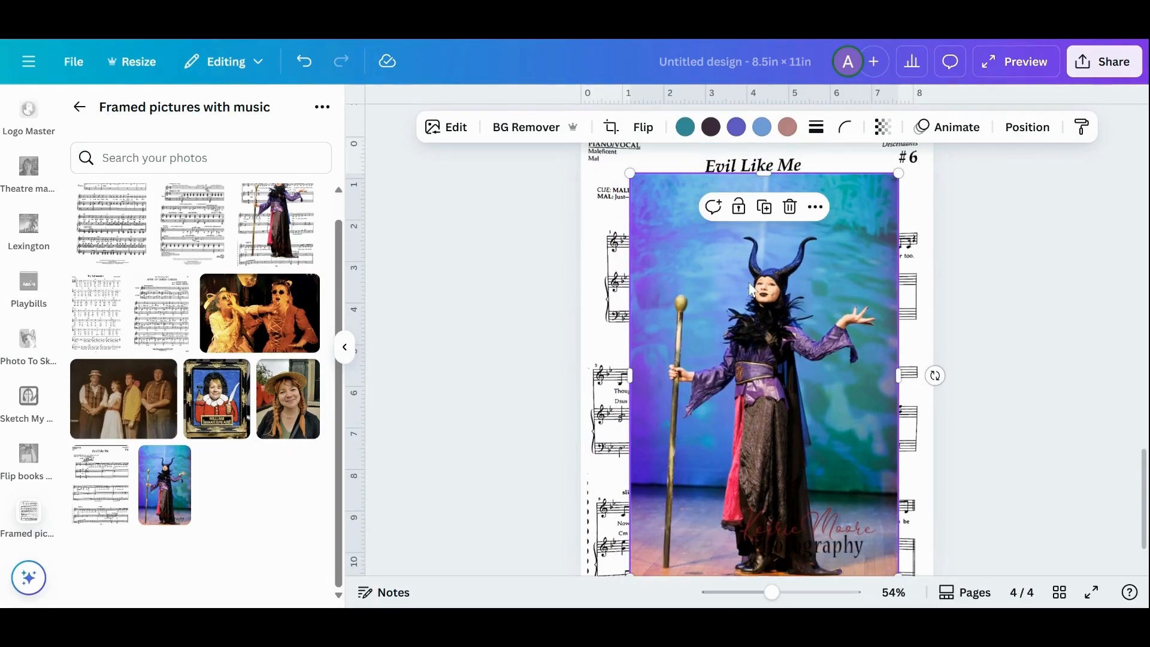
Step: Remove the background from the Maleficent photo and crop off the empty area above her horns
left_click(535, 131)
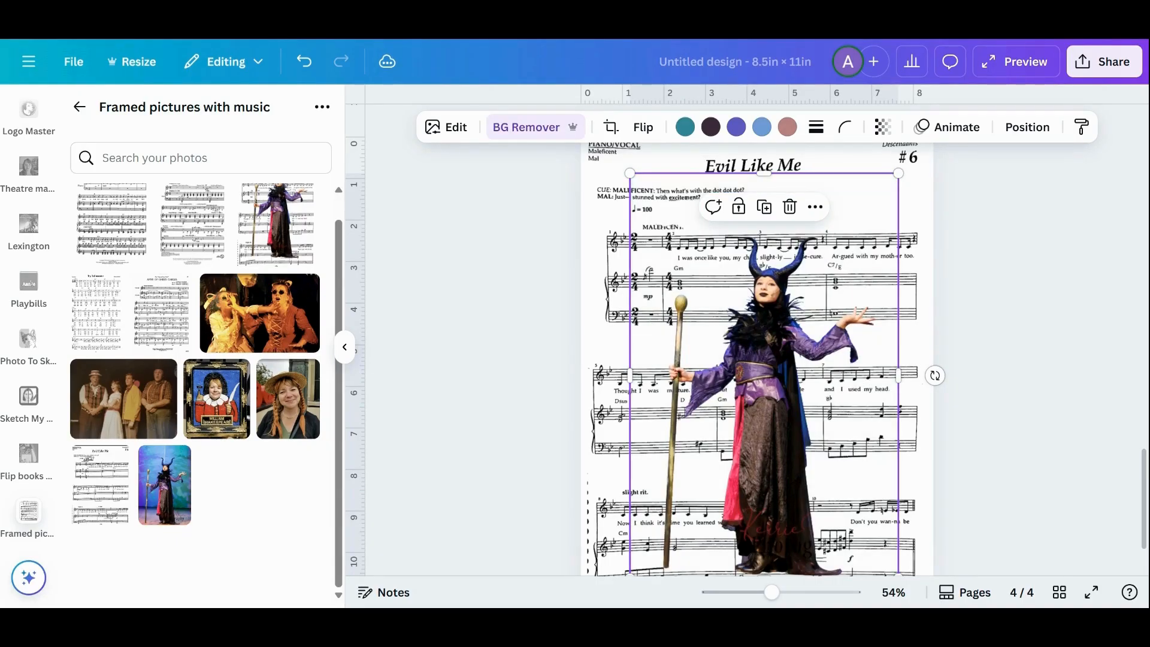
scroll(542, 351, "down", 1)
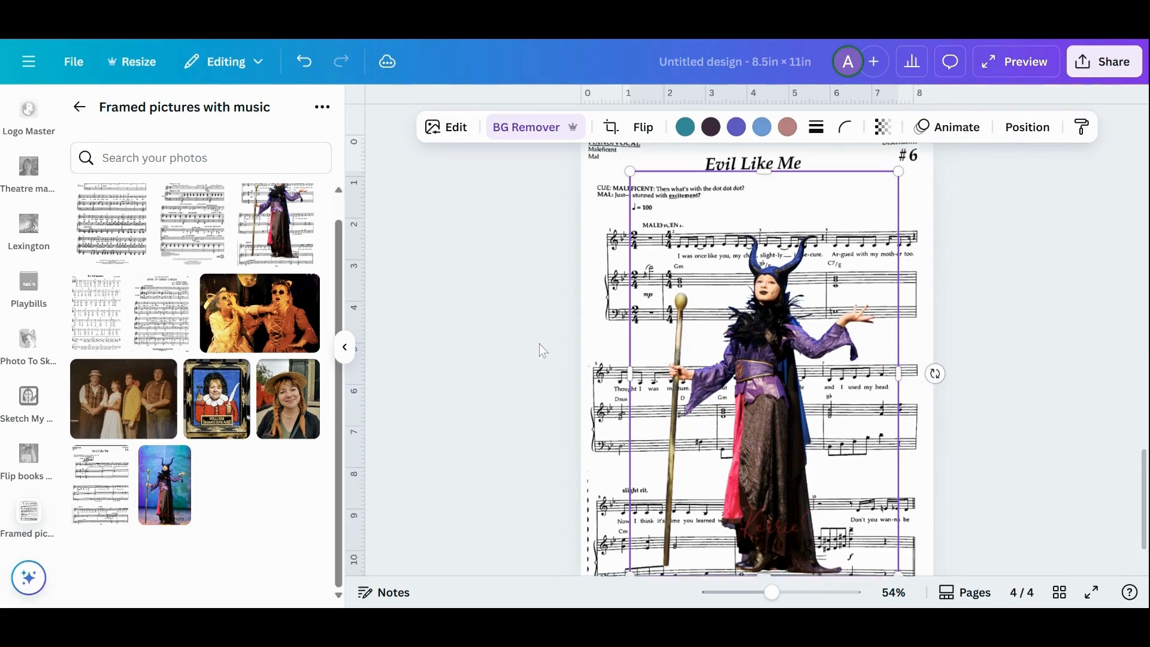
scroll(543, 350, "down", 2)
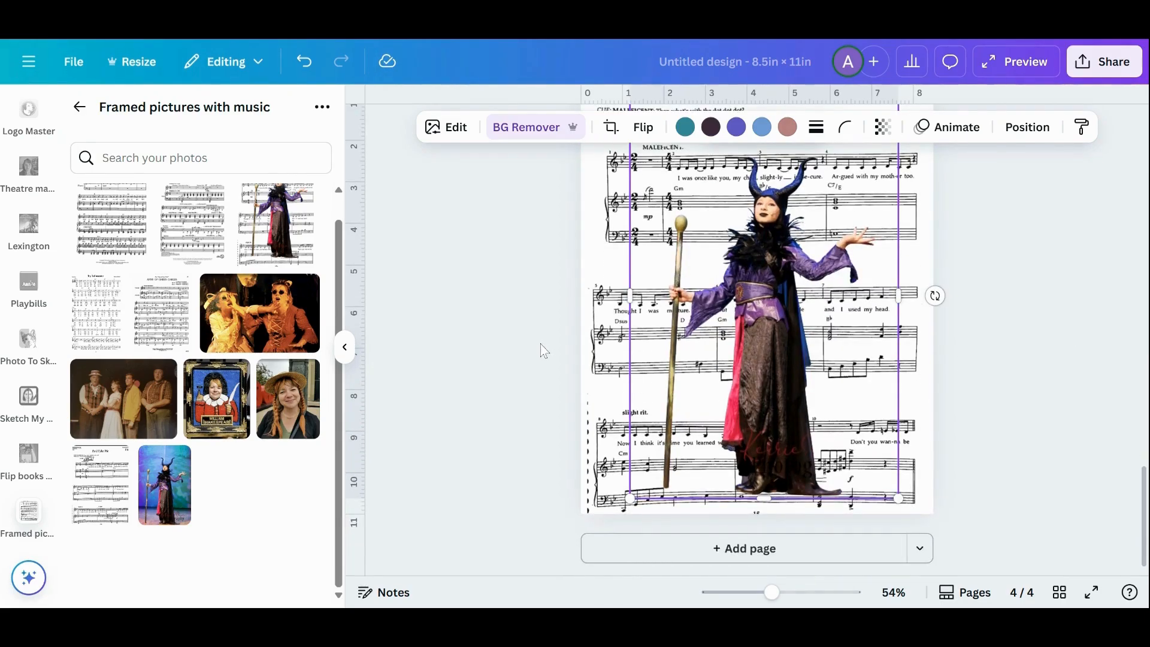
scroll(966, 403, "up", 3)
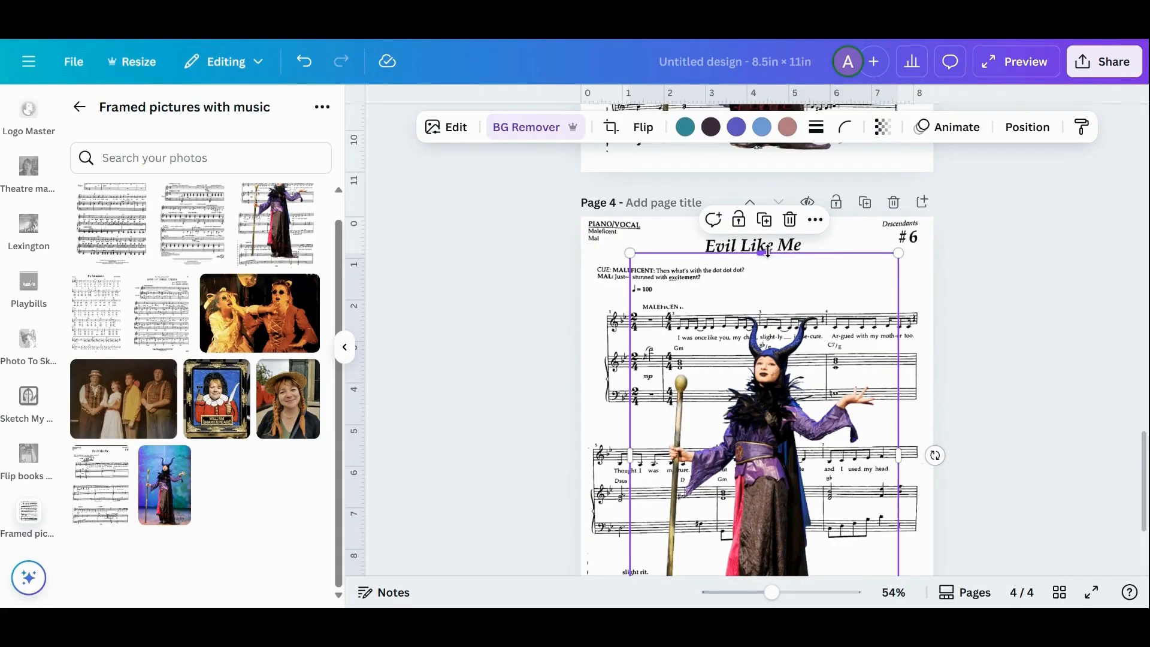
left_click_drag(764, 252, 771, 308)
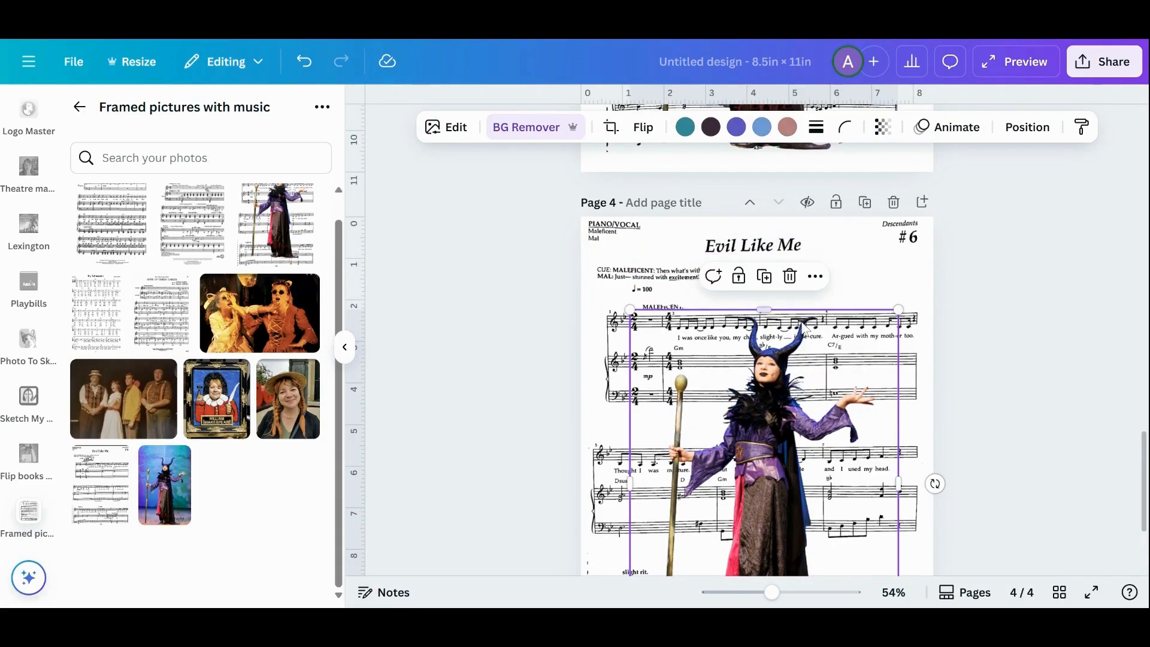
Step: Enlarge the Maleficent cutout to nearly the full page width and center it over the sheet music
left_click_drag(629, 309, 578, 242)
left_click_drag(651, 284, 671, 287)
scroll(1039, 311, "down", 2)
scroll(1039, 311, "down", 2)
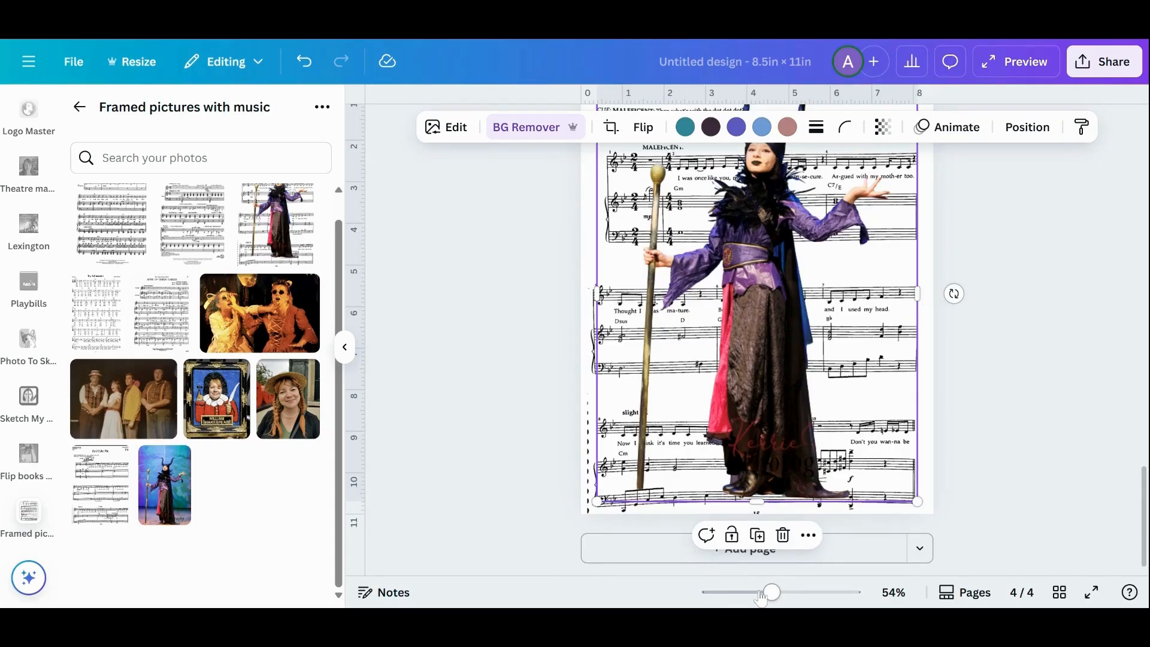
left_click_drag(772, 592, 763, 593)
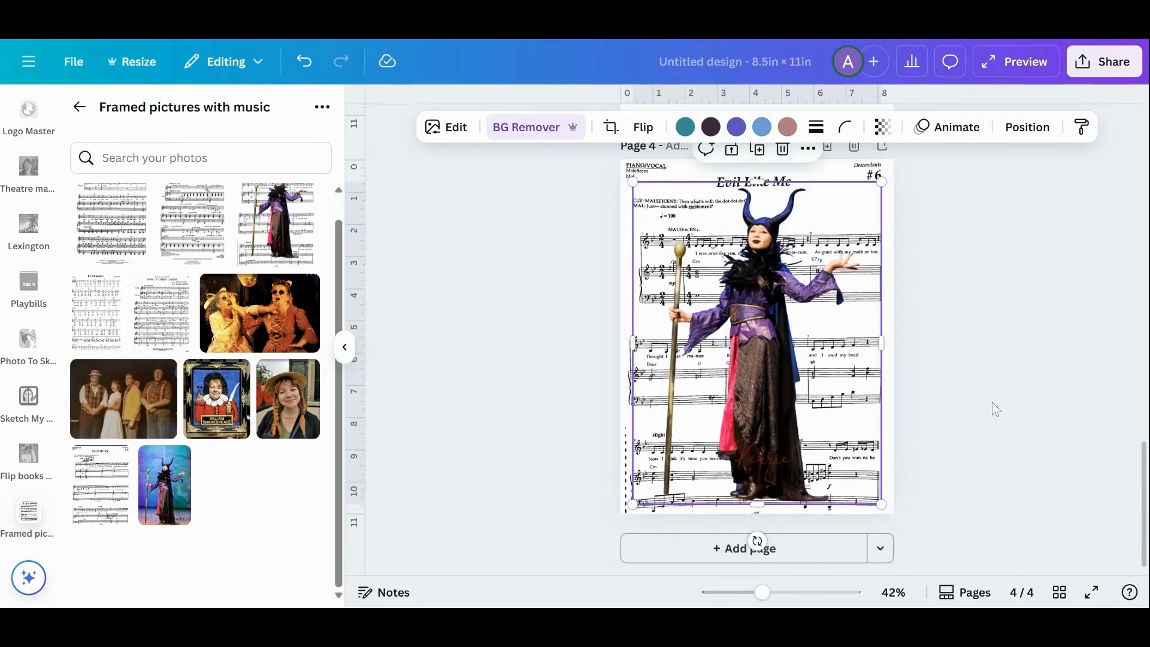
scroll(995, 409, "up", 2)
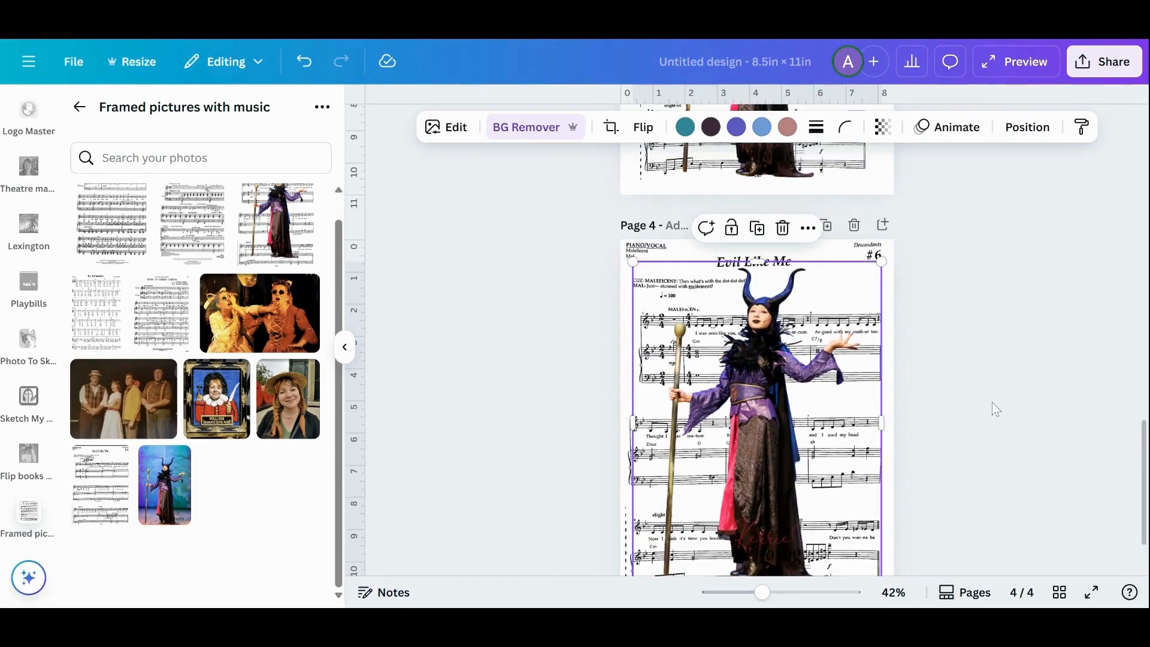
left_click(946, 367)
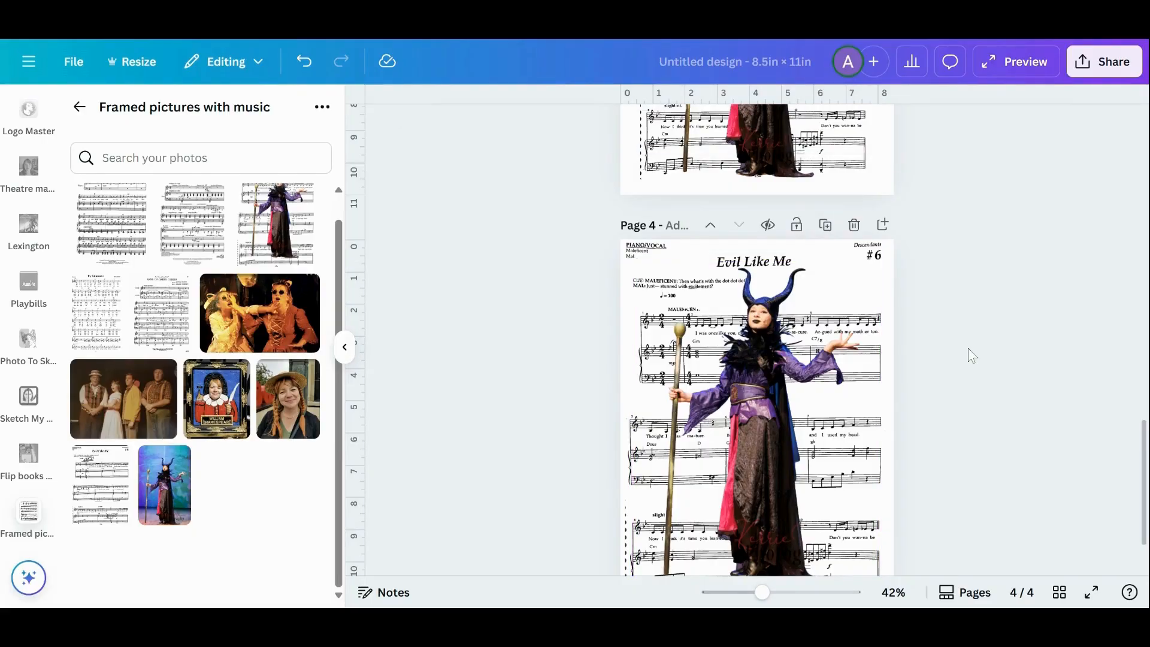
scroll(969, 352, "down", 2)
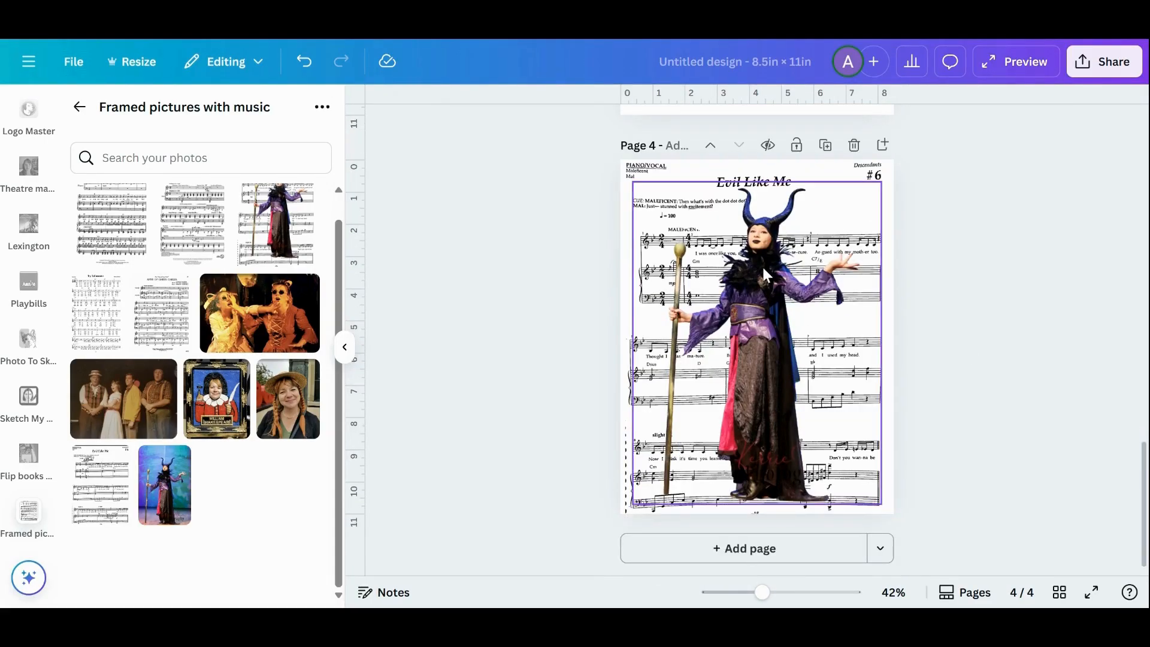